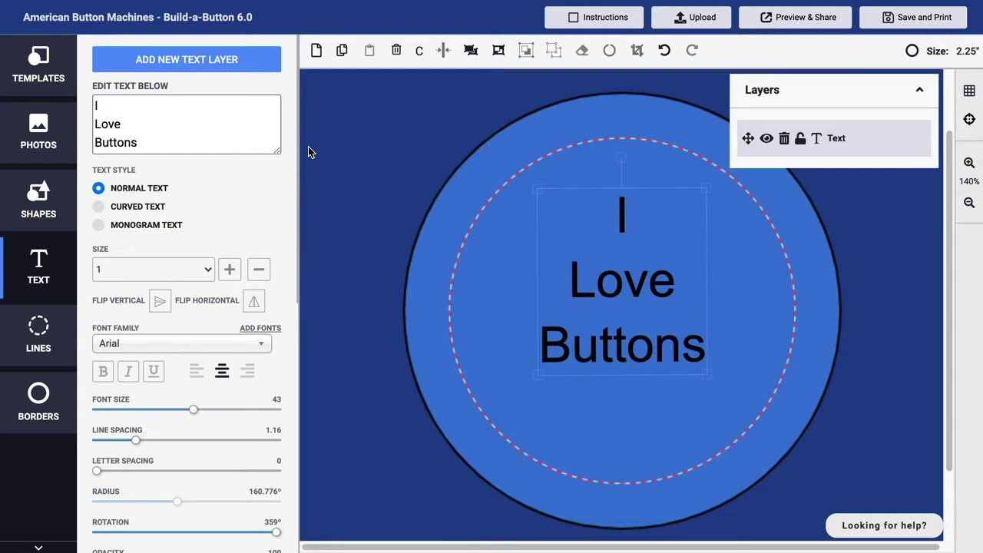
# Step: Enlarge the "I Love Buttons" text in increments of 1, ending at font size 55
pyautogui.click(230, 273)
pyautogui.click(230, 273)
pyautogui.click(257, 273)
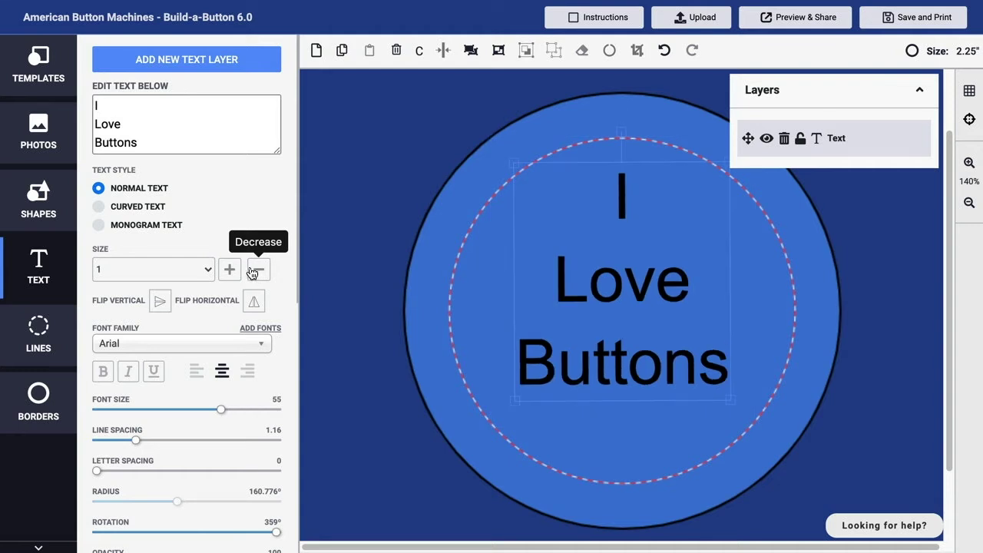
# Step: Set the sizing increment to .3 and enlarge the text to font size 63
pyautogui.click(208, 270)
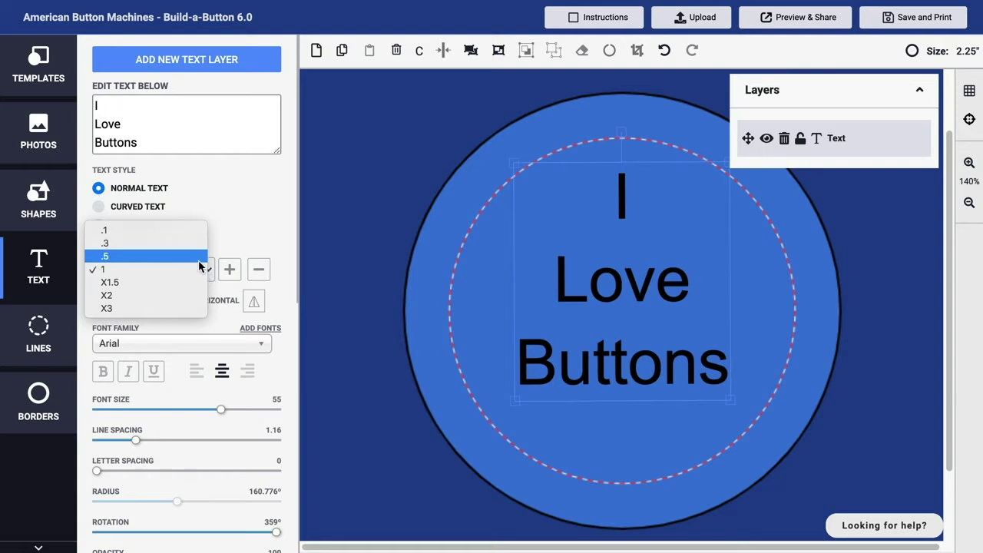
pyautogui.click(197, 243)
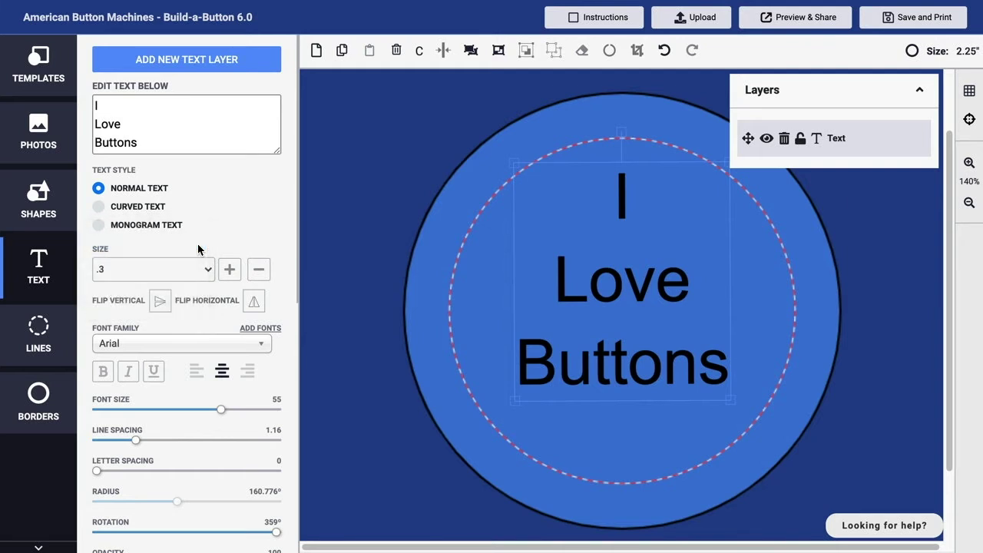
pyautogui.click(229, 272)
pyautogui.click(229, 271)
pyautogui.click(229, 272)
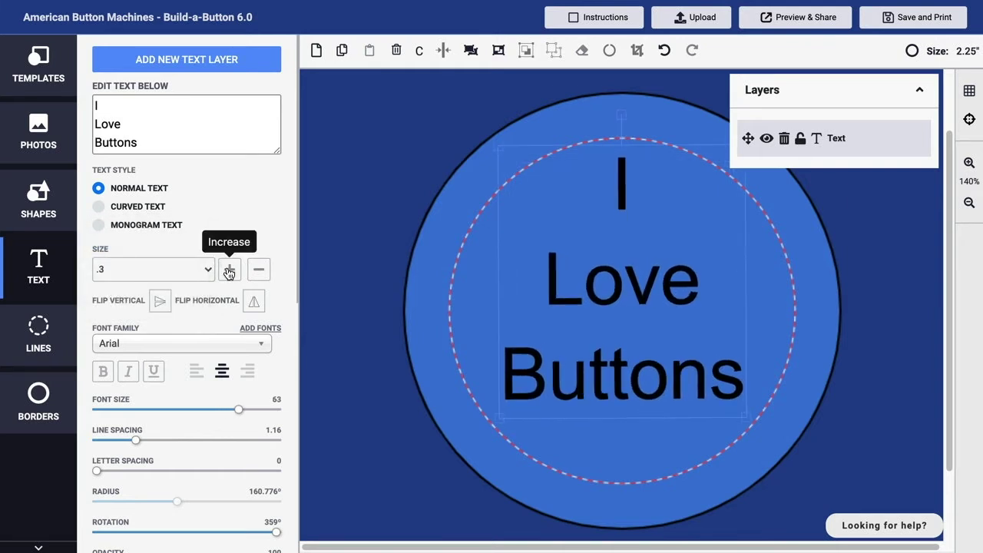
# Step: Reduce the text in .3 increments to font size 53
pyautogui.click(257, 272)
pyautogui.click(257, 272)
pyautogui.click(257, 271)
pyautogui.click(257, 272)
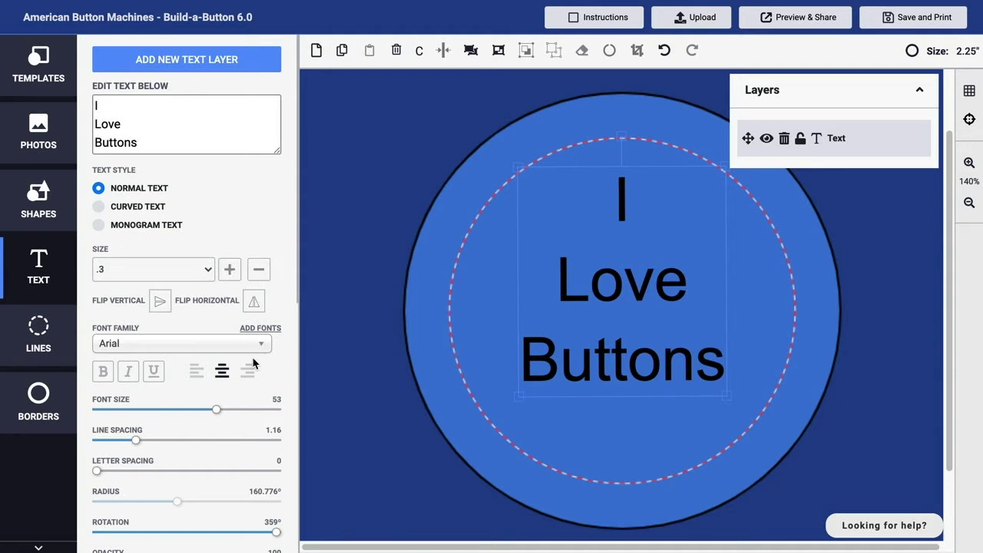
# Step: Raise the text's font size gradually to 69
pyautogui.moveTo(217, 415); pyautogui.dragTo(225, 415)
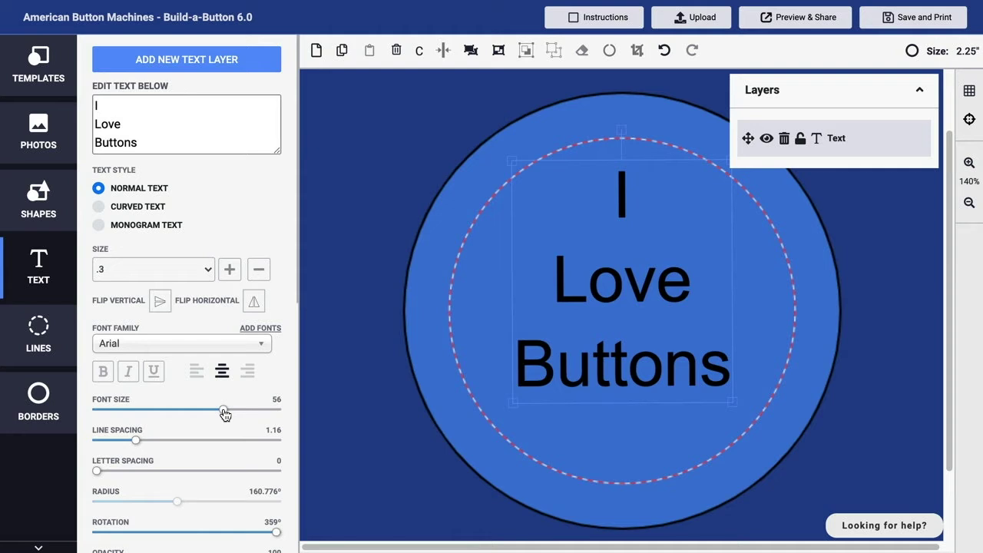
pyautogui.press('Right')
pyautogui.press('Right')
pyautogui.press('Right')
pyautogui.press('Right')
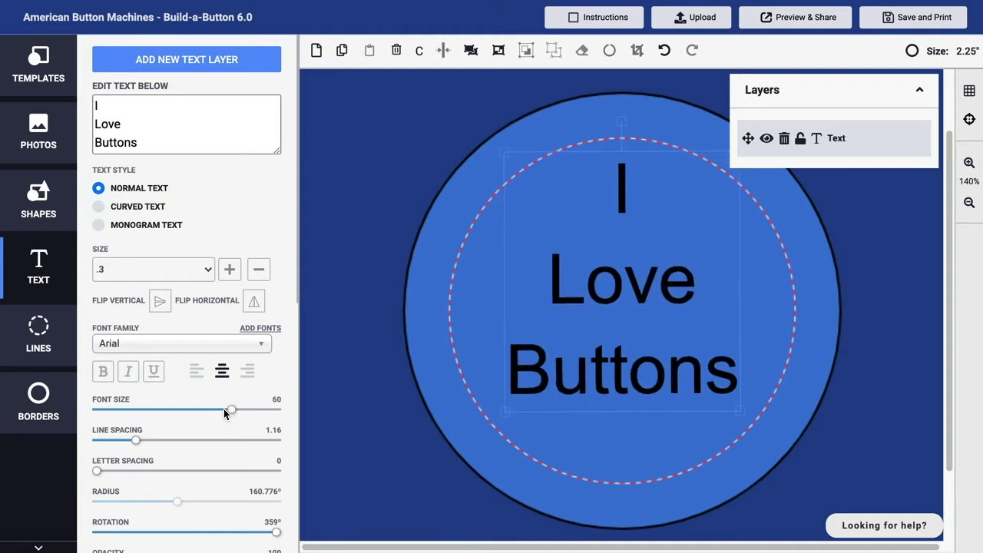
pyautogui.press('Right')
pyautogui.press('Right')
pyautogui.press('Right')
pyautogui.press('Right')
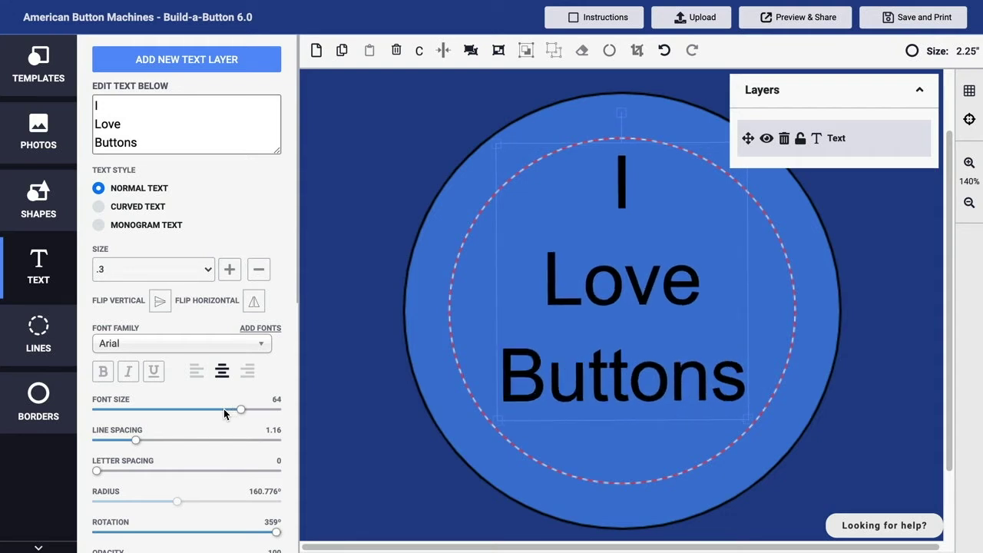
pyautogui.press('Right')
pyautogui.press('Right')
pyautogui.press('Right')
pyautogui.press('Right')
pyautogui.press('Right')
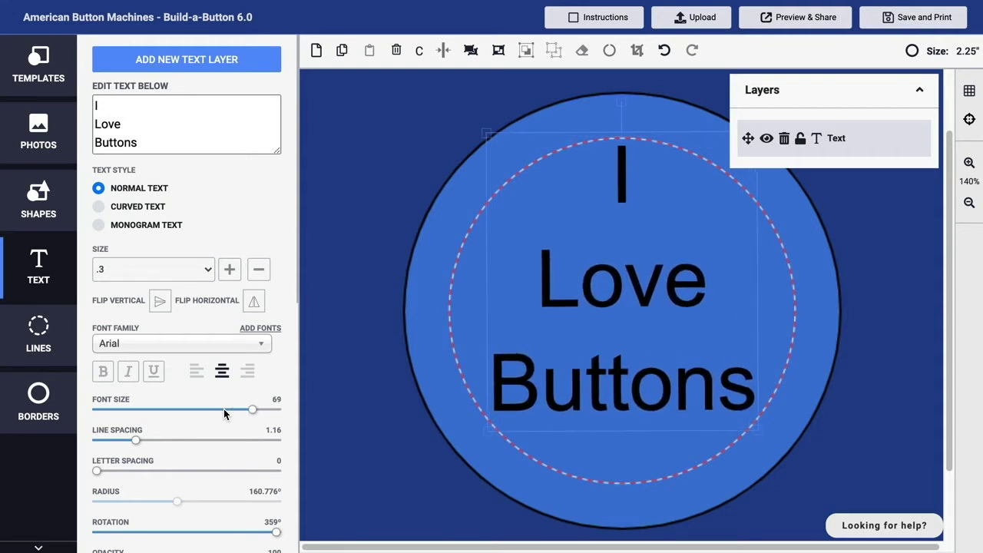
# Step: Lower the text's font size to 59
pyautogui.press('Left')
pyautogui.press('Left')
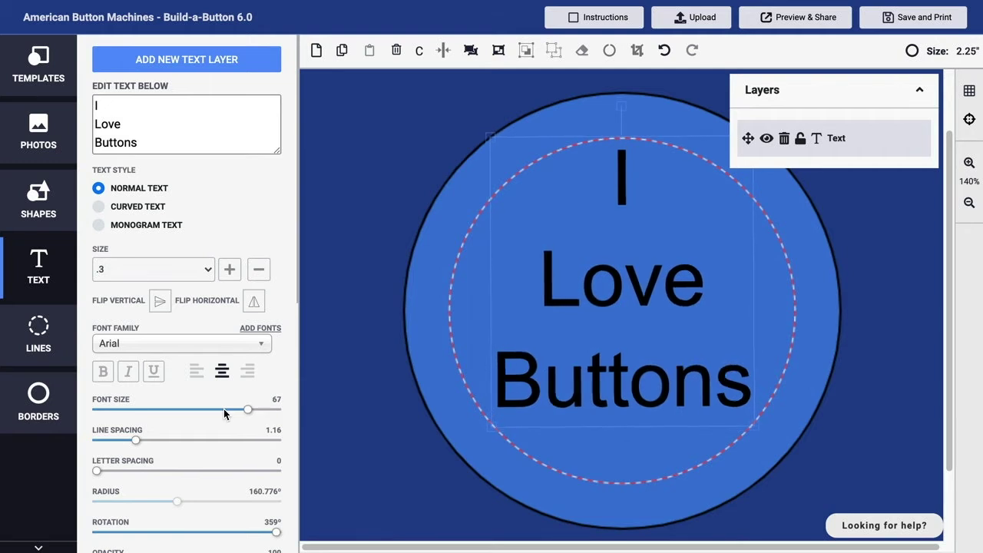
pyautogui.press('Left')
pyautogui.press('Left')
pyautogui.press('Left')
pyautogui.press('Left')
pyautogui.press('Left')
pyautogui.press('Left')
pyautogui.press('Left')
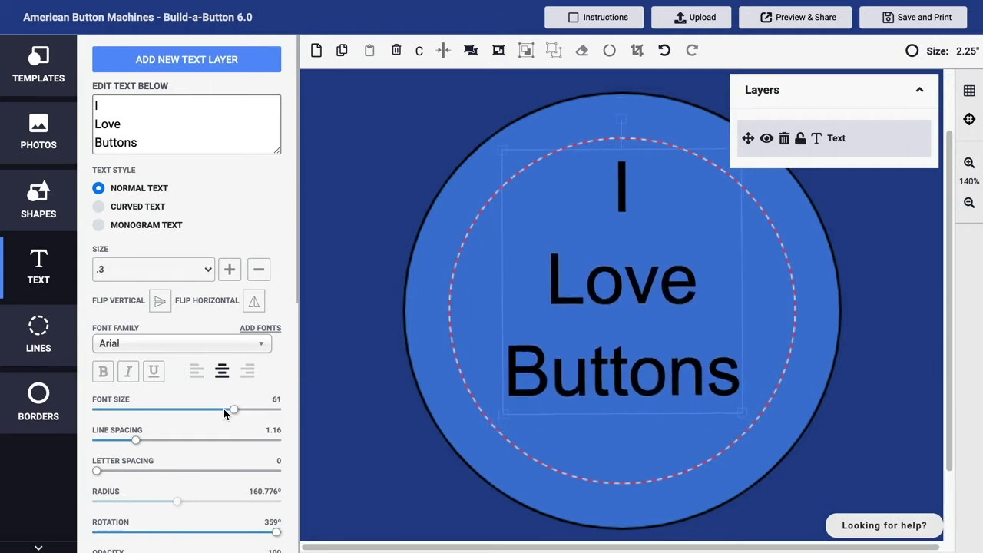
pyautogui.press('Left')
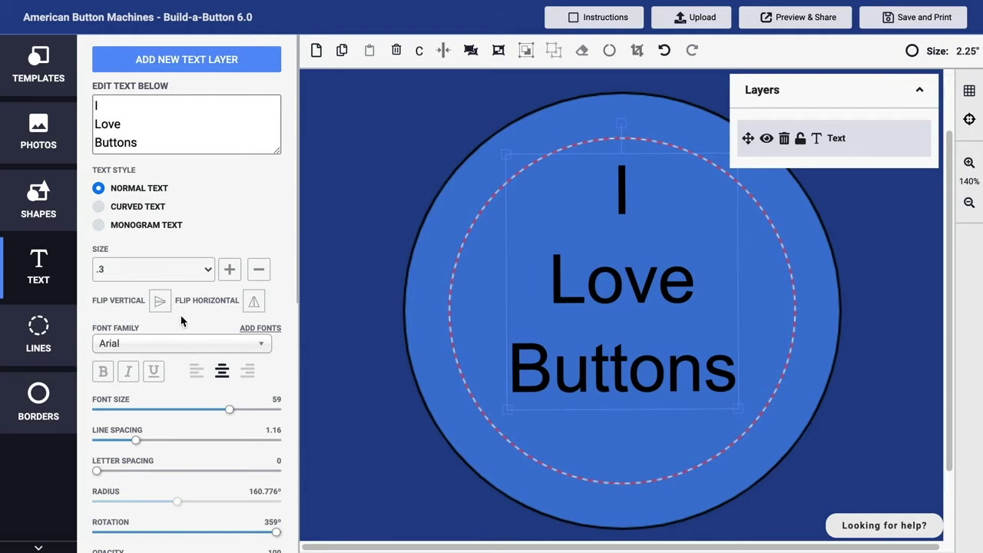
# Step: Flip the text vertically and back, and do the same horizontally
pyautogui.click(160, 303)
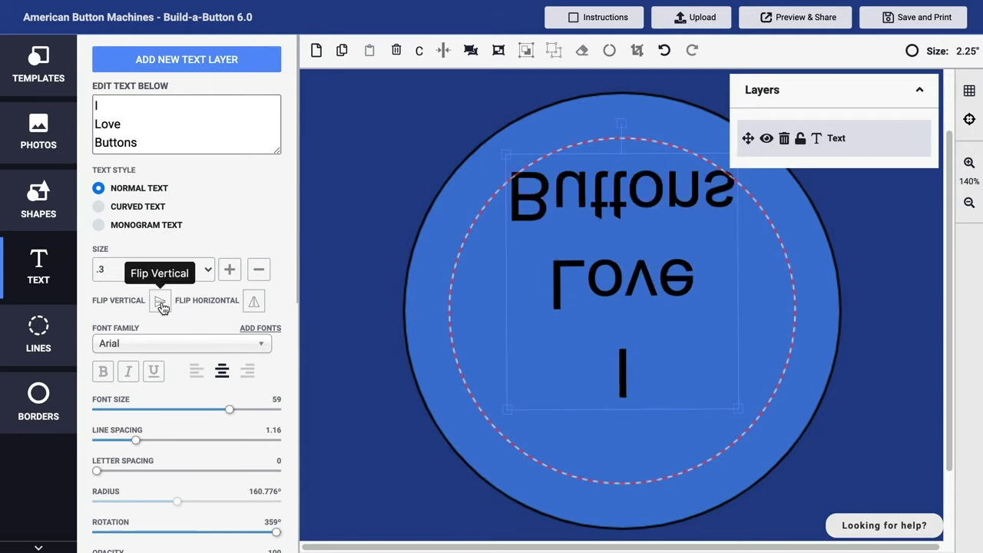
pyautogui.click(160, 303)
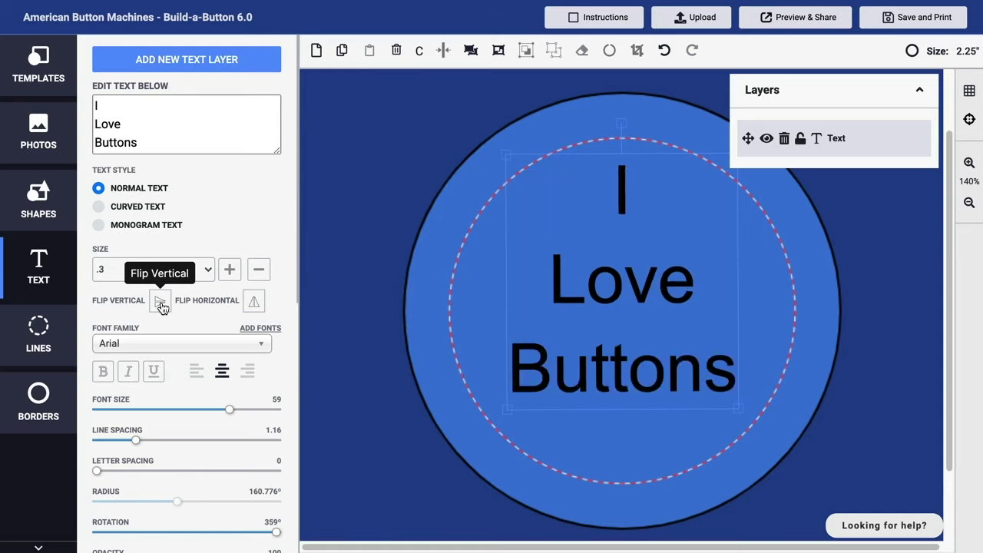
pyautogui.click(254, 303)
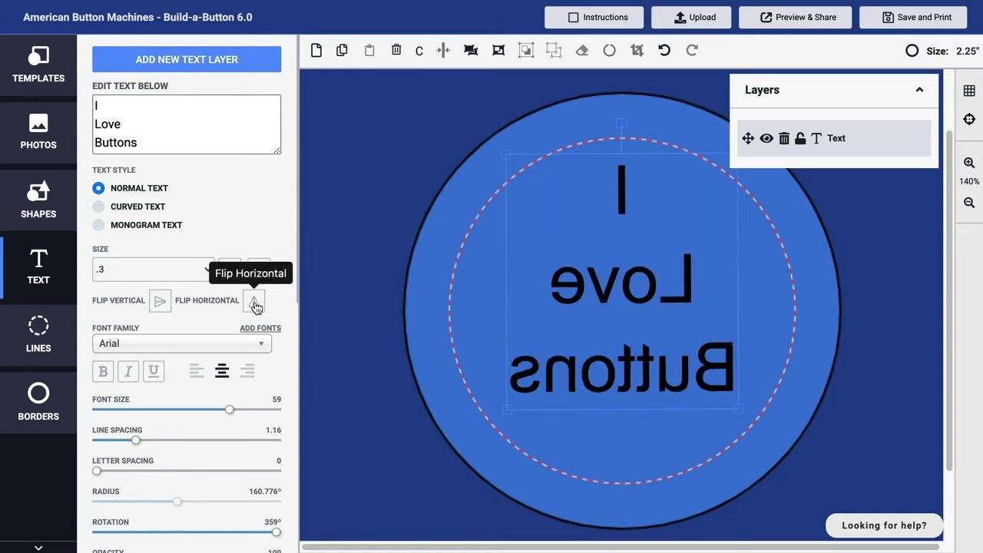
pyautogui.click(256, 303)
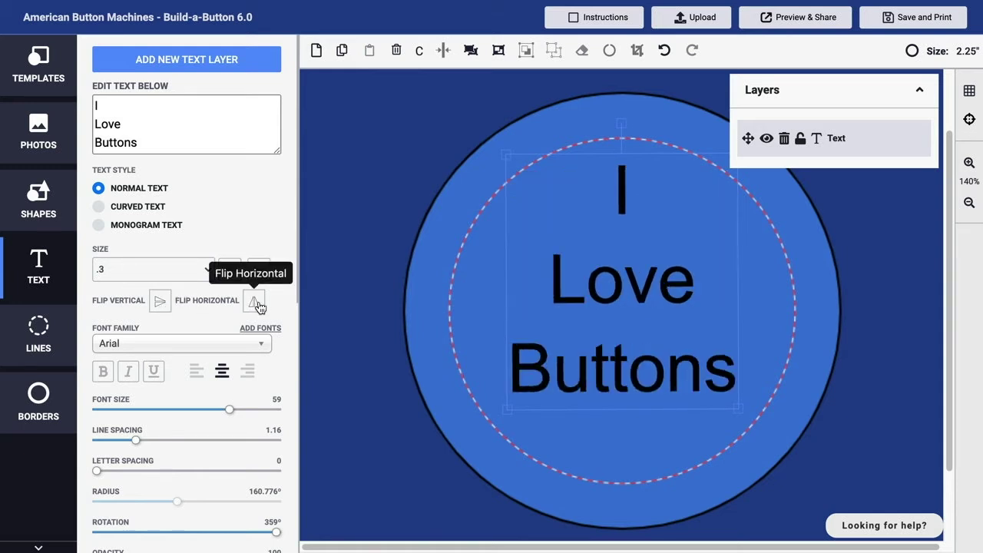
# Step: Change the text's font family to Hero
pyautogui.click(261, 351)
pyautogui.scroll(-2, 245, 415)
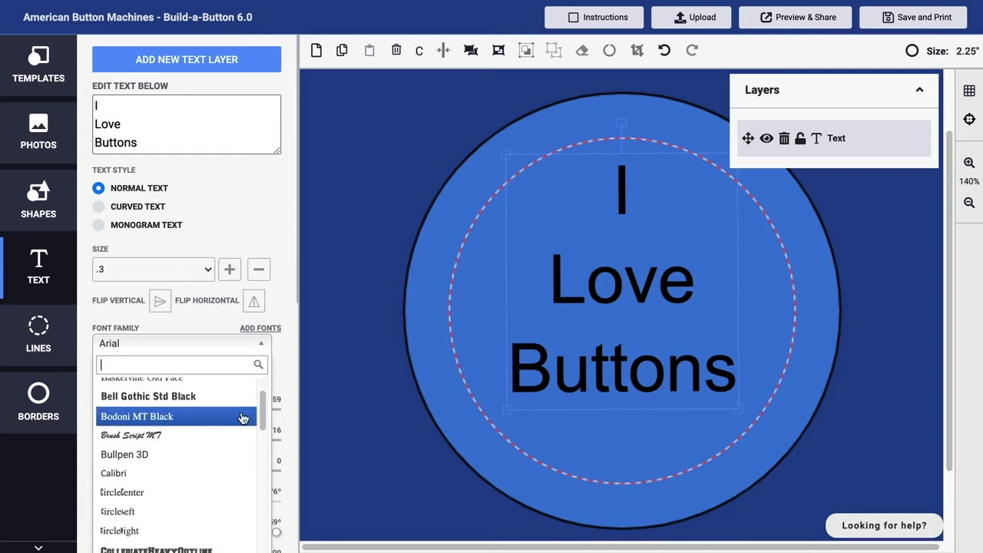
pyautogui.scroll(-5, 241, 418)
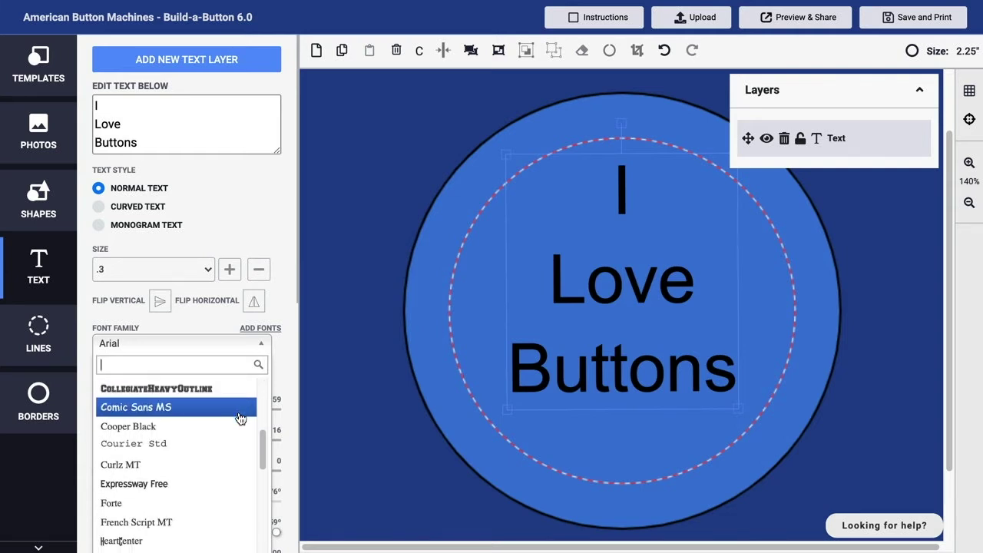
pyautogui.scroll(-3, 241, 418)
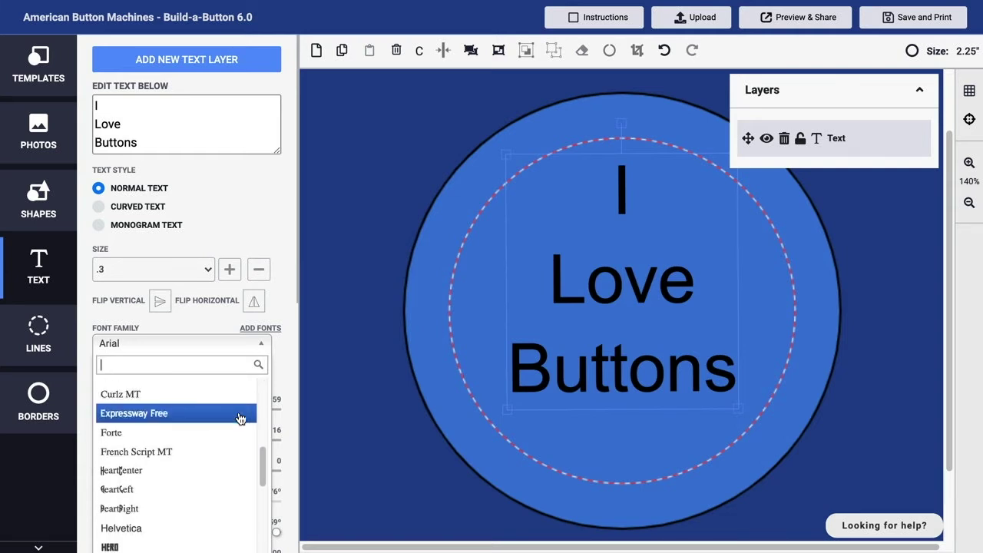
pyautogui.scroll(-1, 240, 418)
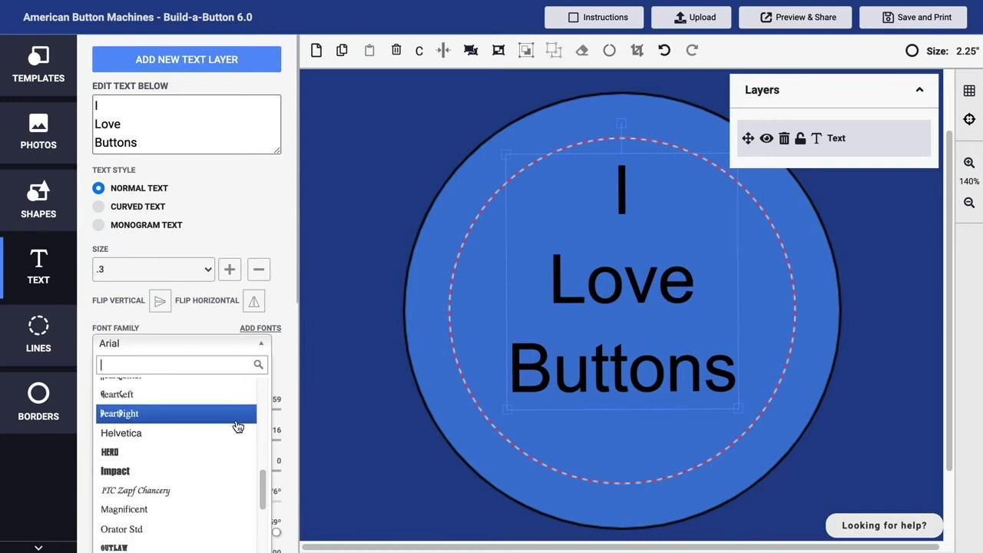
pyautogui.click(233, 452)
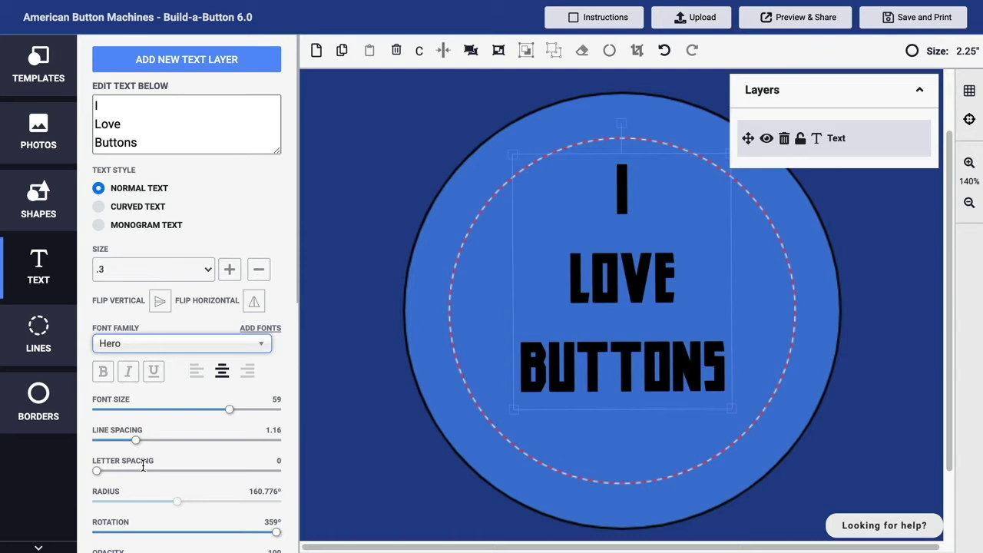
# Step: Try bold, italic and underline on the text, switching each one off again
pyautogui.click(102, 374)
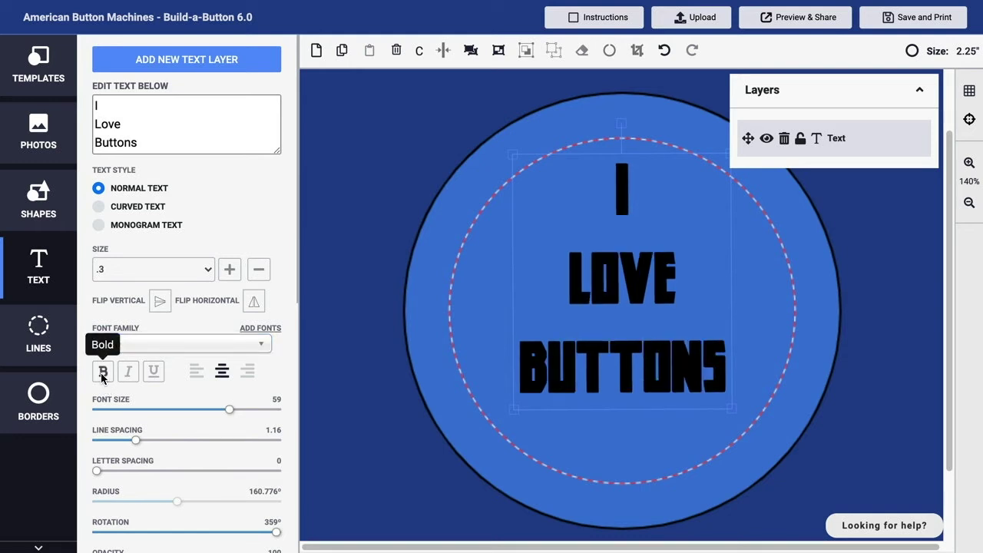
pyautogui.click(102, 375)
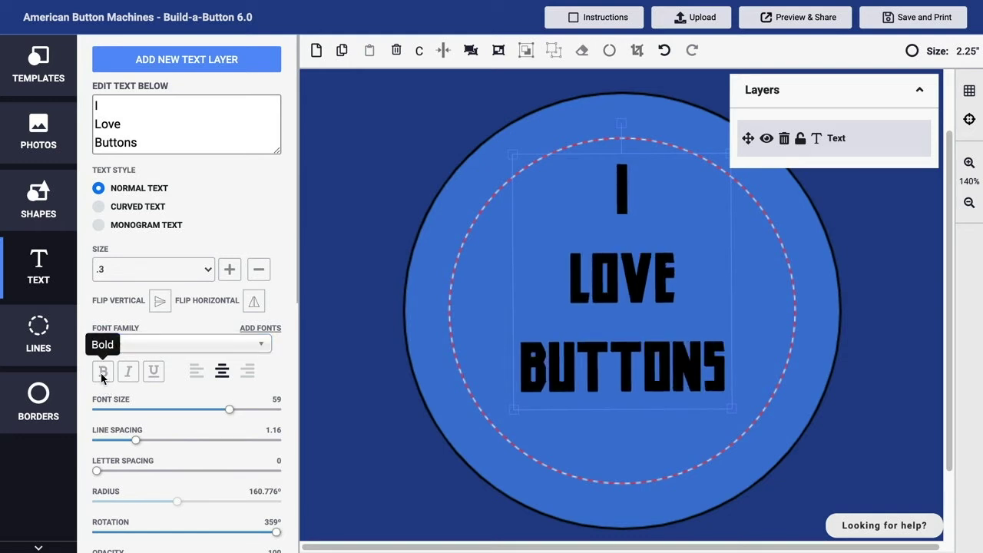
pyautogui.click(129, 372)
pyautogui.click(129, 374)
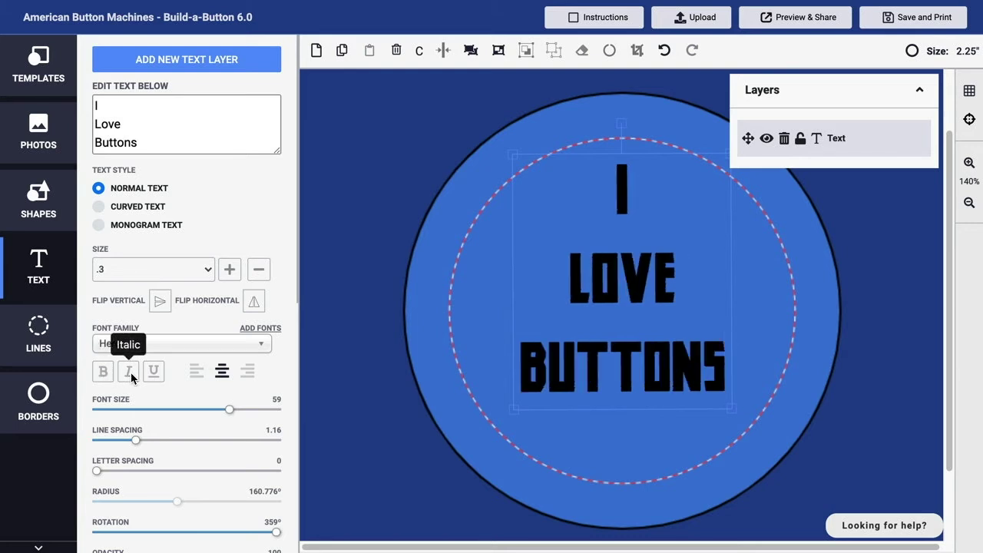
pyautogui.click(159, 372)
pyautogui.click(159, 372)
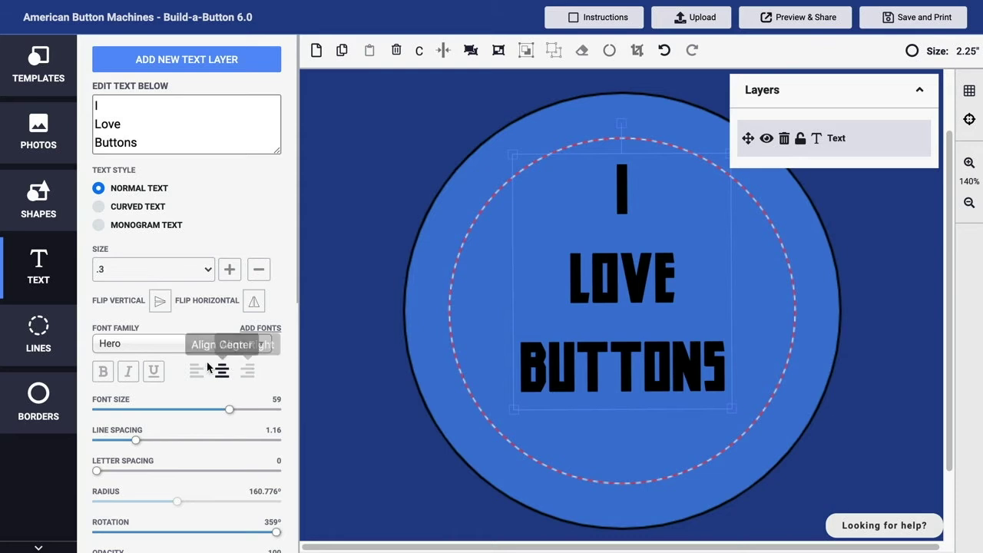
# Step: Try left and right alignment on the text and return it to centre alignment
pyautogui.click(197, 373)
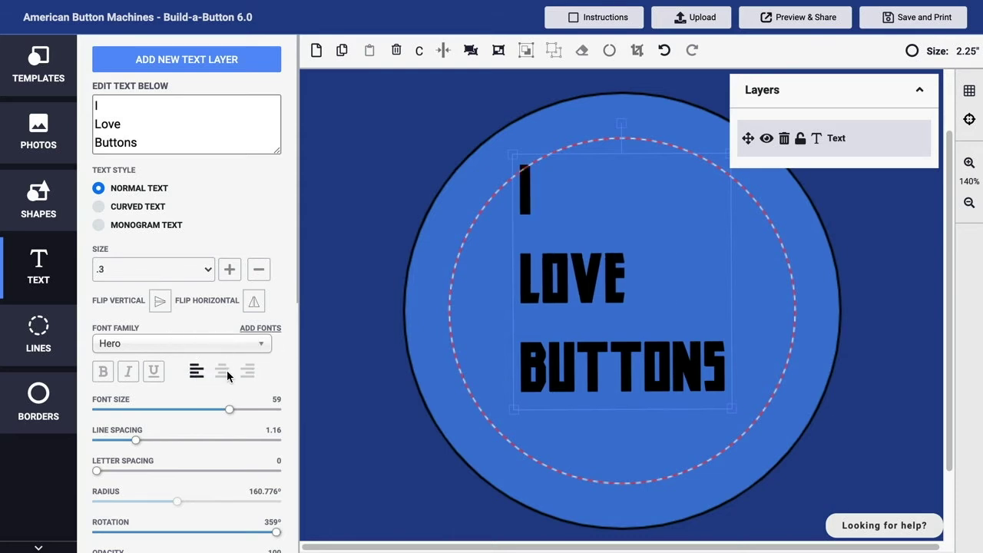
pyautogui.click(223, 372)
pyautogui.click(247, 372)
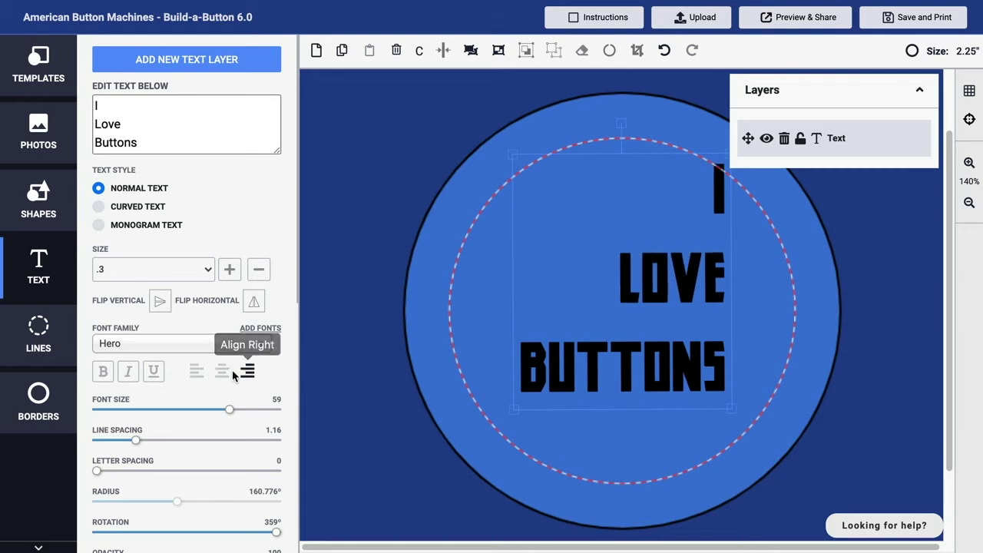
pyautogui.click(227, 373)
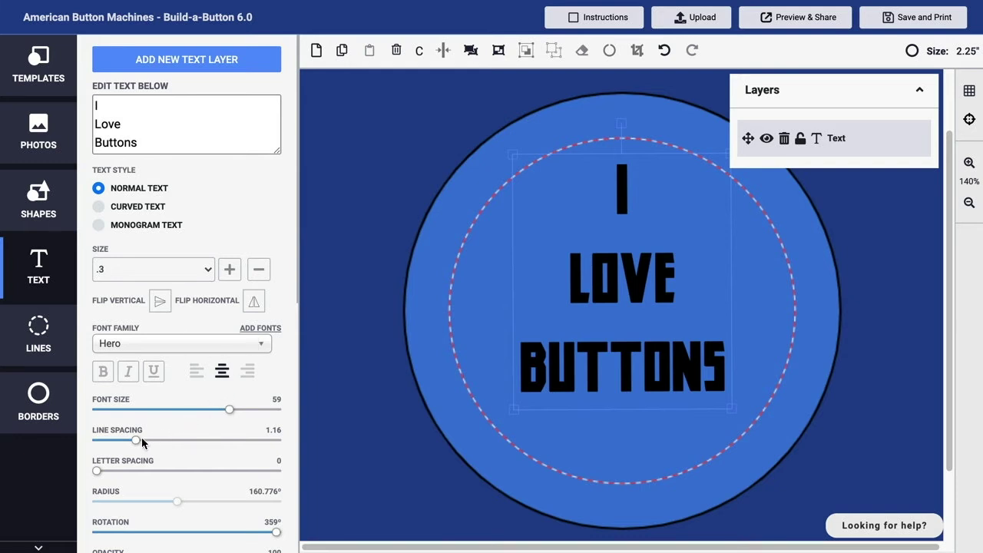
# Step: Set the text's line spacing to 0.8 and its letter spacing to 0
pyautogui.moveTo(136, 441); pyautogui.dragTo(106, 442)
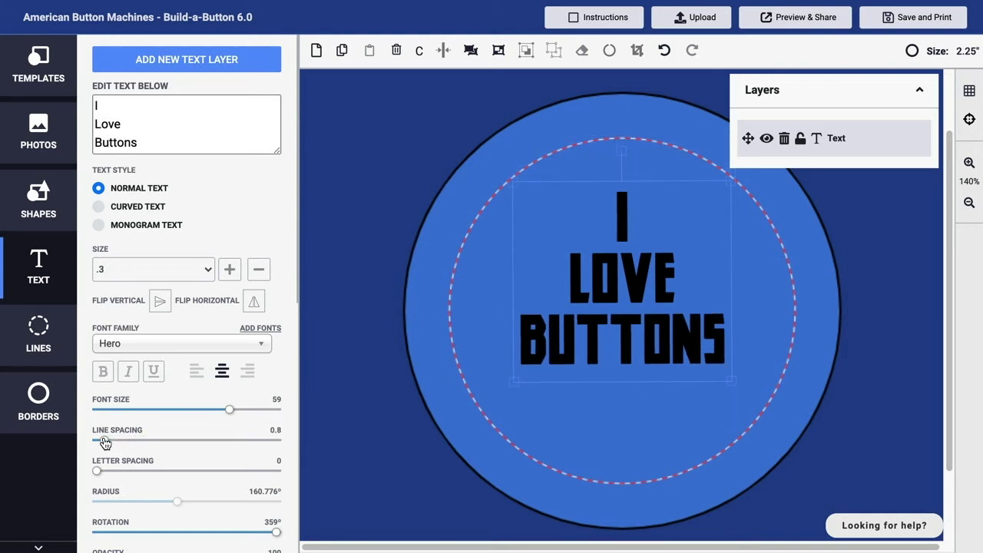
pyautogui.moveTo(98, 476)
pyautogui.mouseDown()
pyautogui.moveTo(261, 474)
pyautogui.moveTo(92, 470)
pyautogui.mouseUp()
# Step: Straighten the text to a rotation of 360° and tilt it counterclockwise to 335°
pyautogui.scroll(-3, 90, 472)
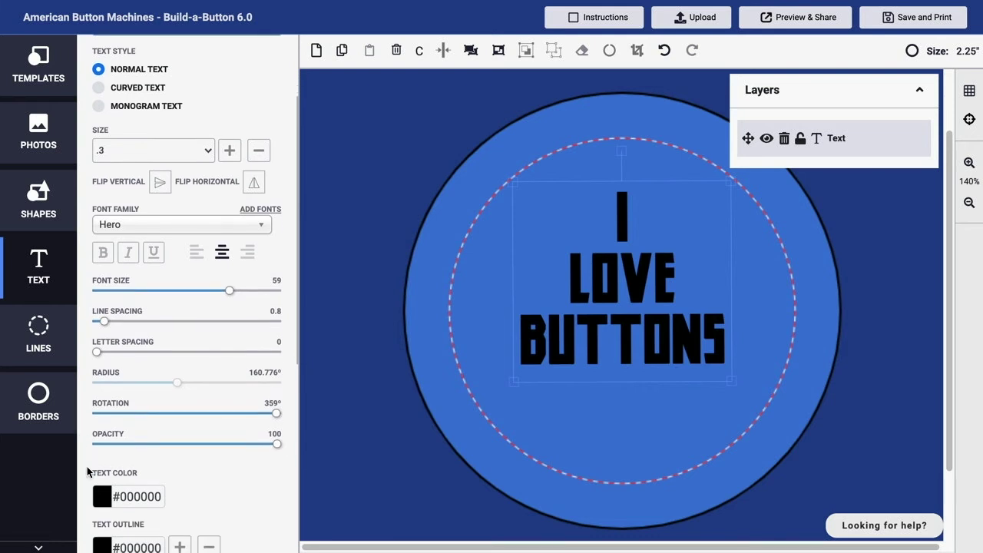
pyautogui.moveTo(278, 414)
pyautogui.mouseDown()
pyautogui.moveTo(245, 417)
pyautogui.moveTo(300, 413)
pyautogui.moveTo(282, 415)
pyautogui.mouseUp()
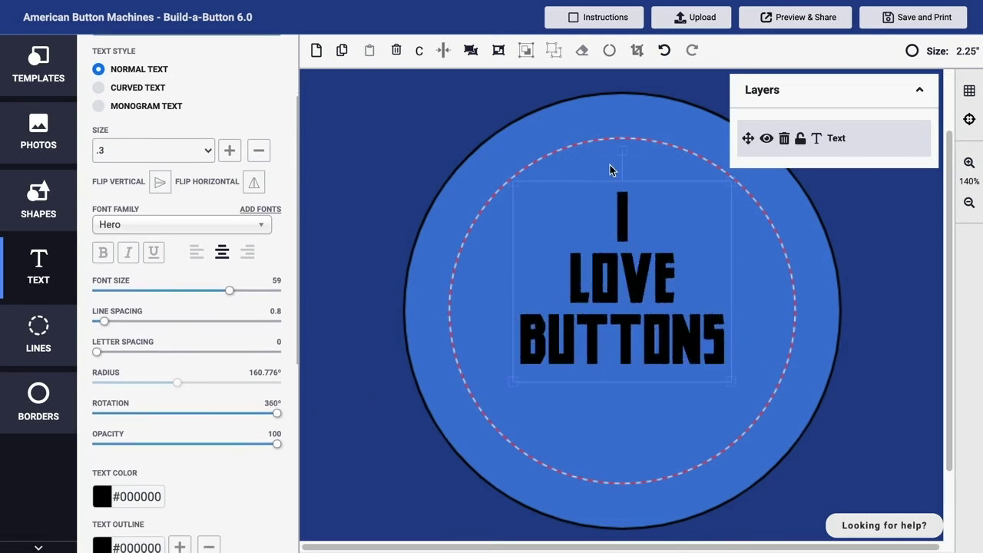
pyautogui.moveTo(623, 149); pyautogui.dragTo(567, 160)
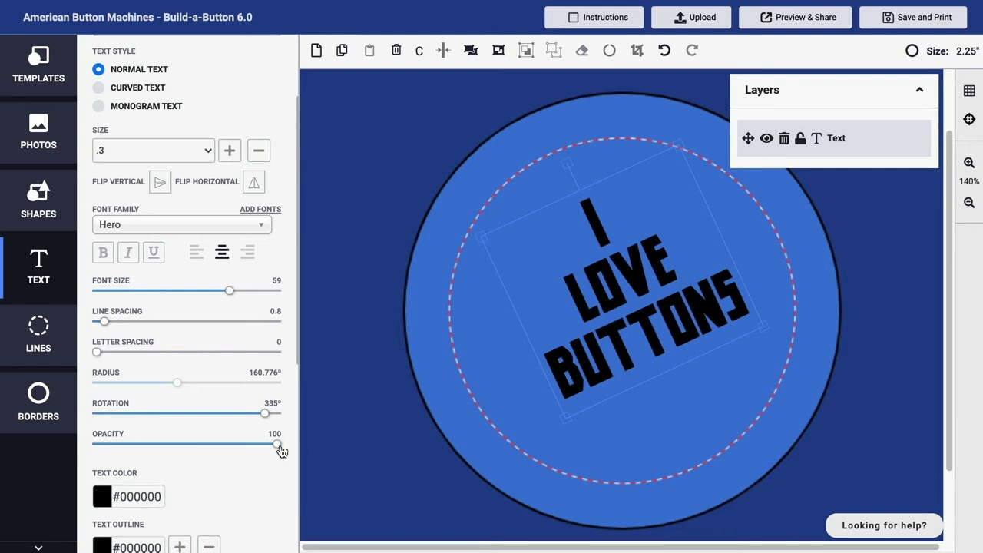
# Step: Fade the text to an opacity of 19 and restore it to 100
pyautogui.moveTo(278, 446); pyautogui.dragTo(135, 452)
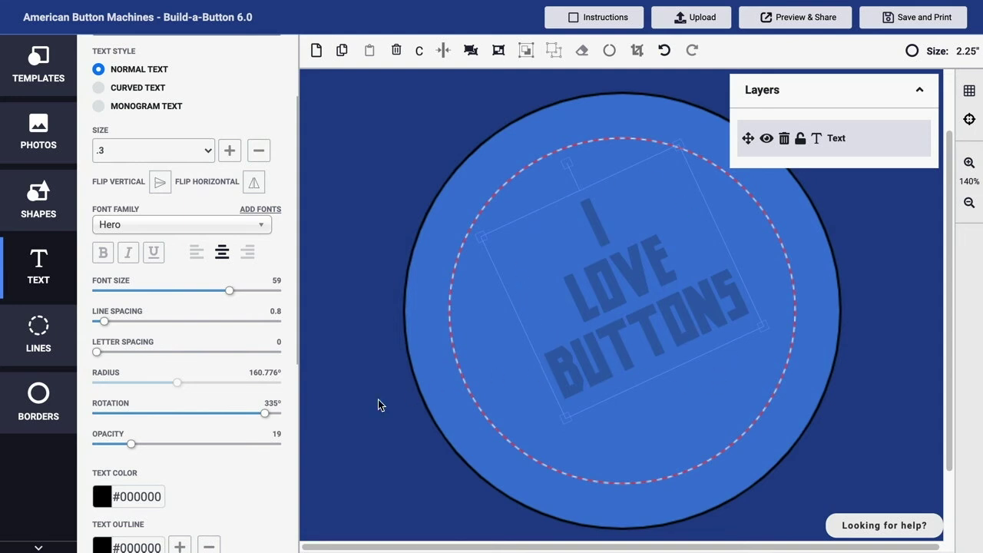
pyautogui.moveTo(132, 444); pyautogui.dragTo(285, 442)
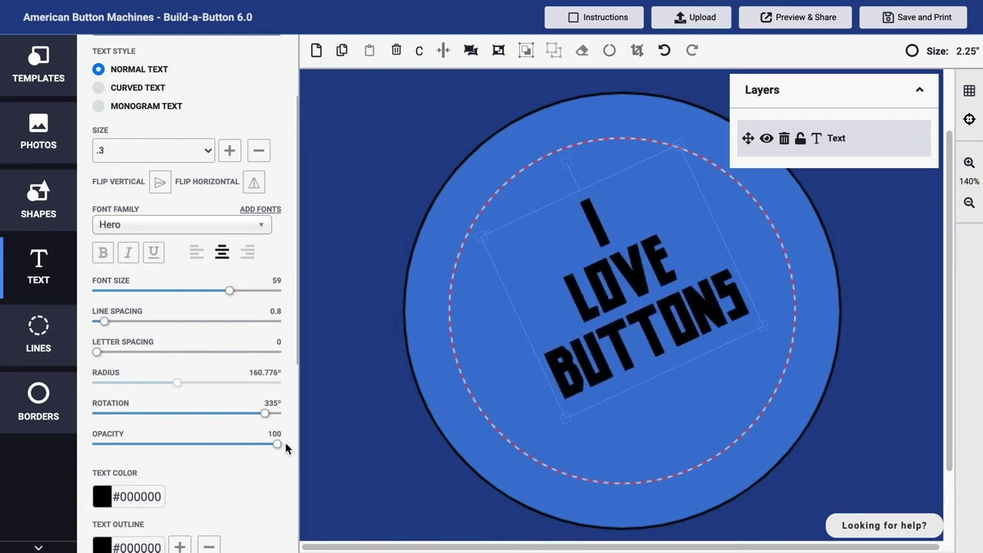
pyautogui.scroll(-3, 285, 442)
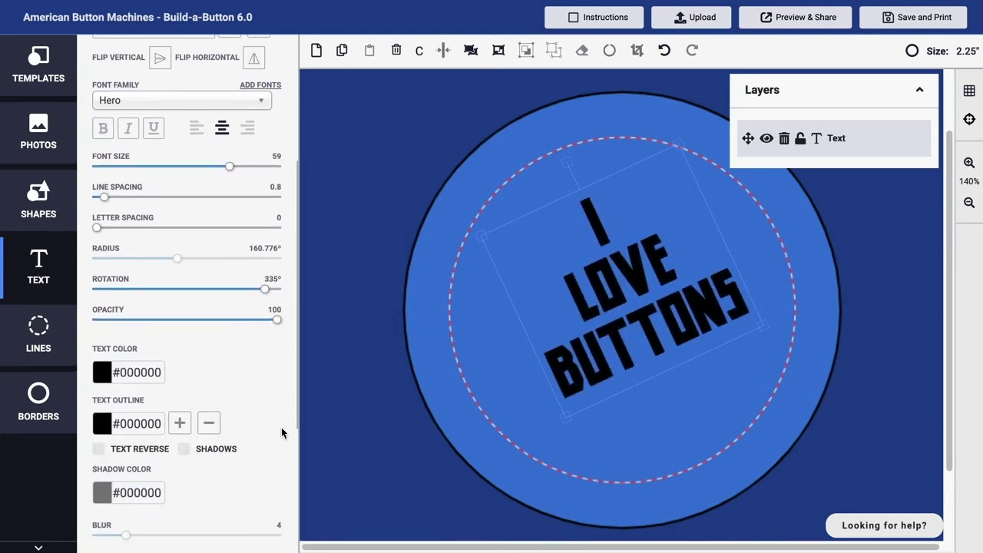
# Step: Color the "I Love Buttons" text red (#ff0000) and give it a black (#000000) outline
pyautogui.click(102, 375)
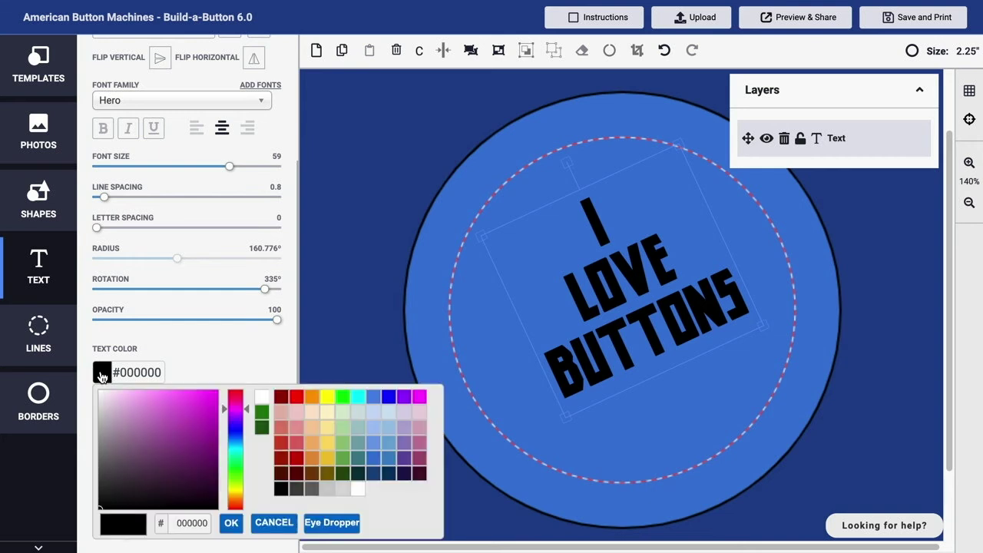
pyautogui.click(298, 400)
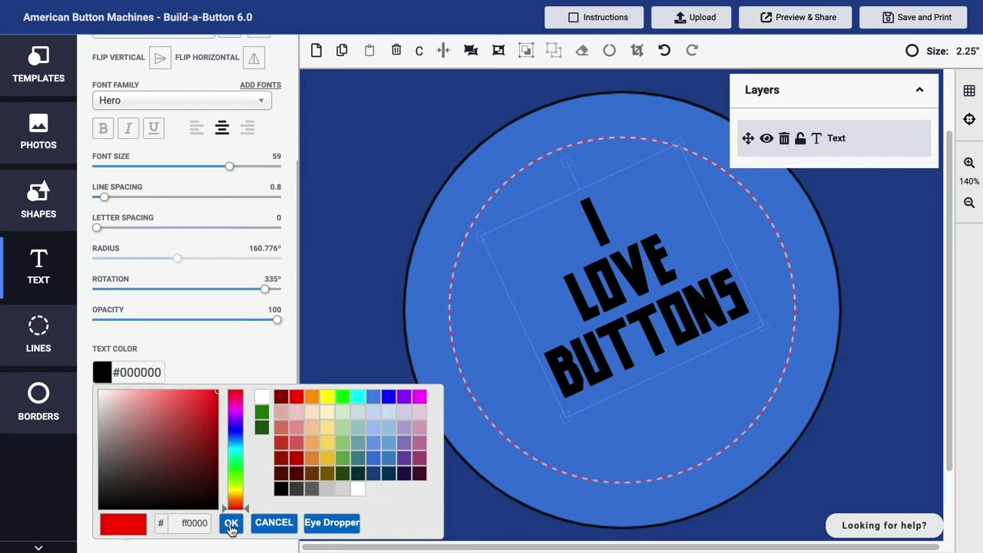
pyautogui.click(231, 523)
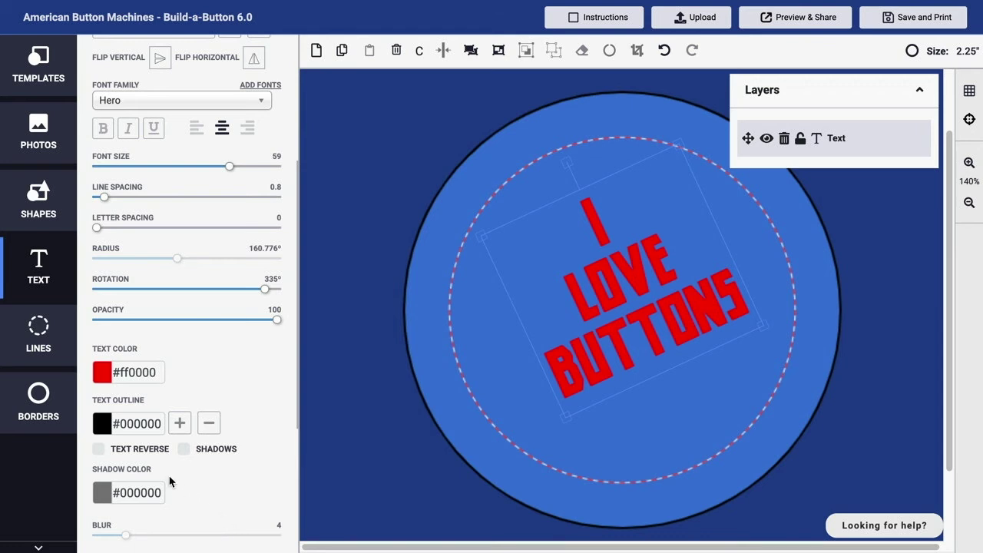
pyautogui.click(100, 430)
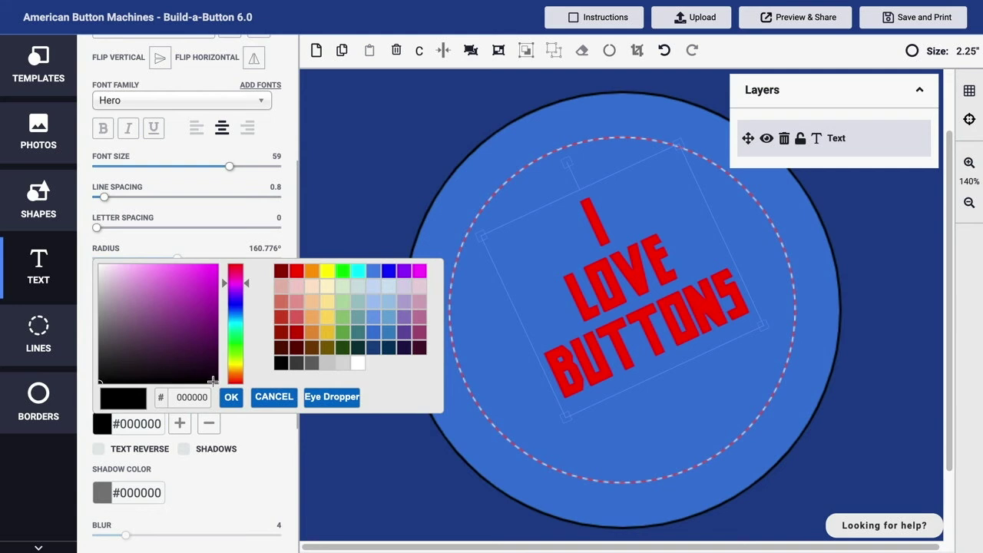
pyautogui.click(231, 396)
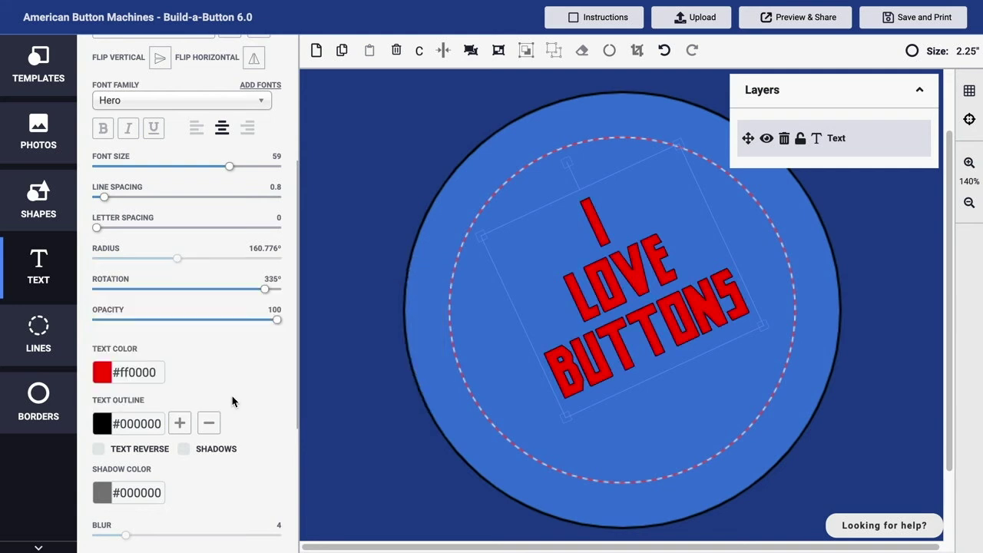
# Step: Try reversing the text's reading direction and restore the normal order
pyautogui.click(98, 450)
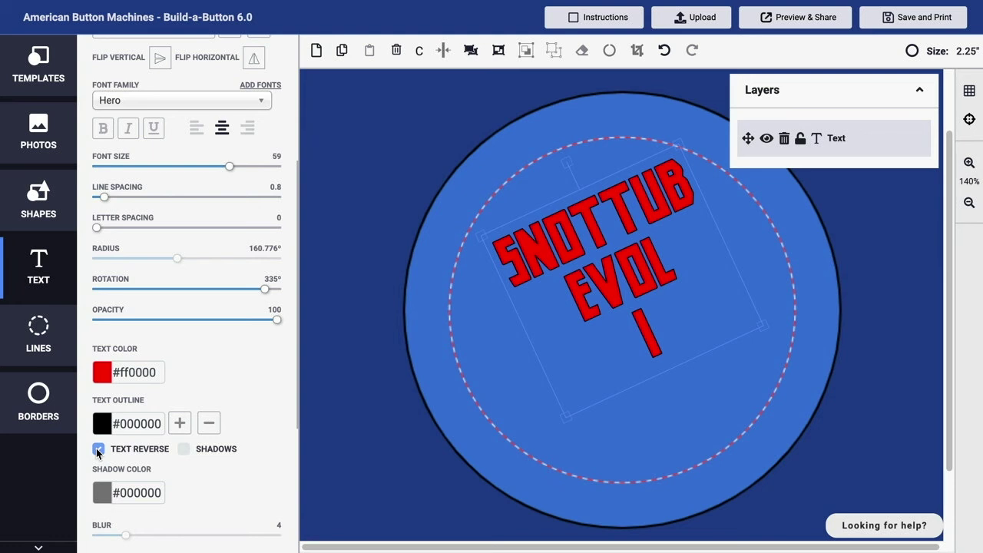
pyautogui.click(97, 451)
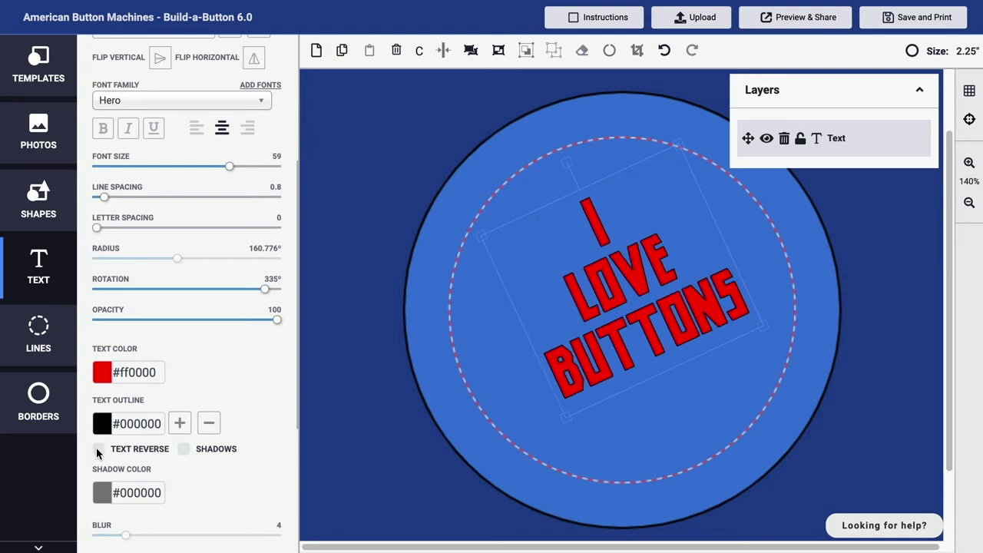
# Step: Add a shadow to the text and confirm black (#000000) as its color
pyautogui.click(183, 449)
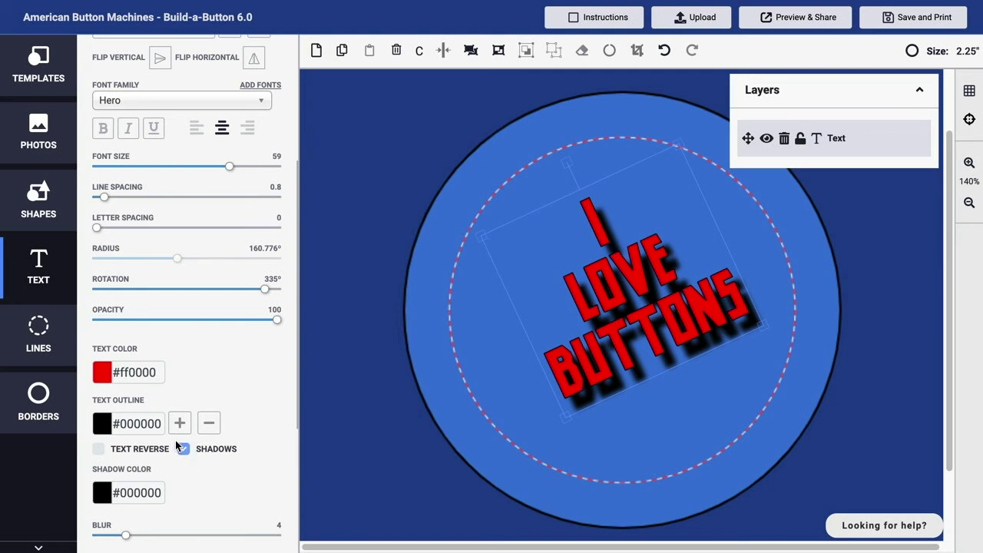
pyautogui.scroll(-3, 190, 456)
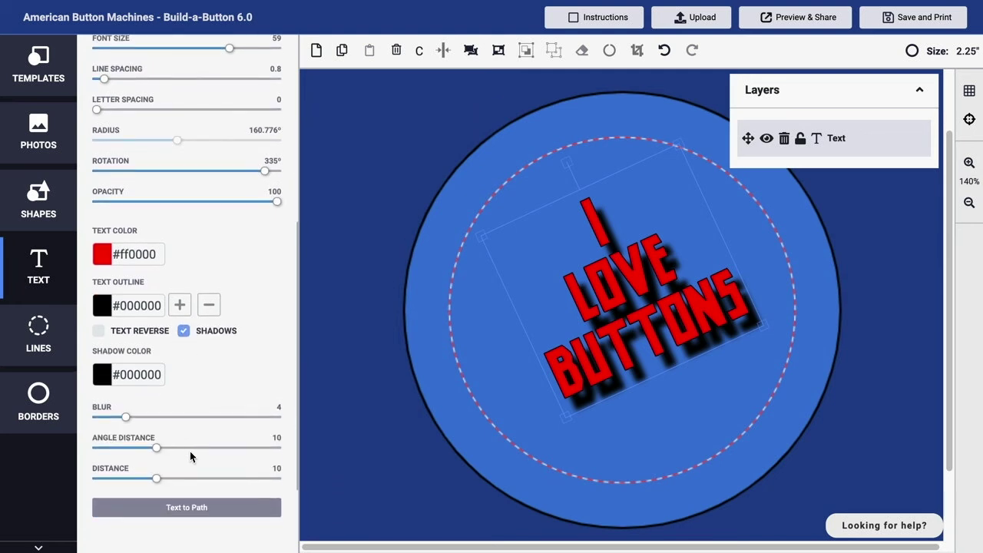
pyautogui.scroll(-1, 190, 456)
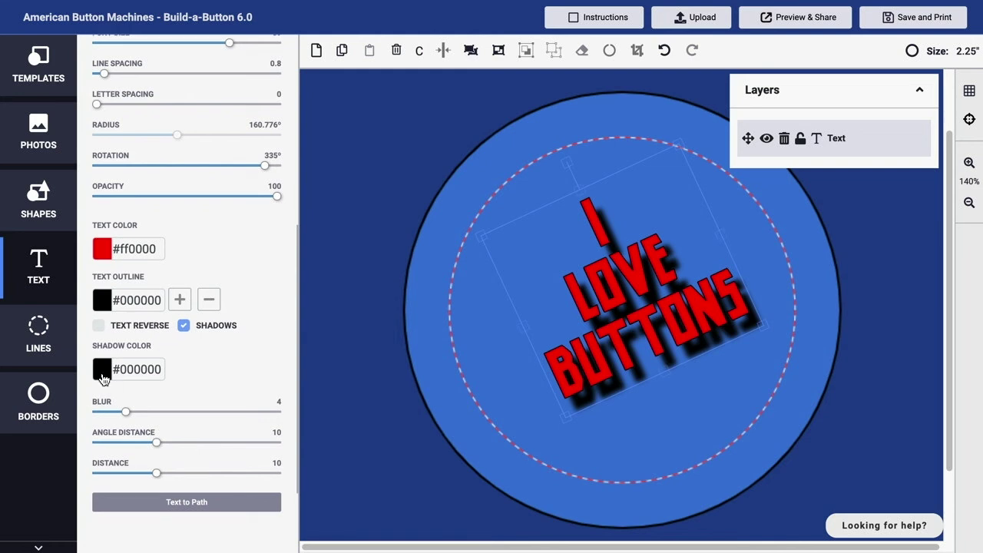
pyautogui.click(102, 372)
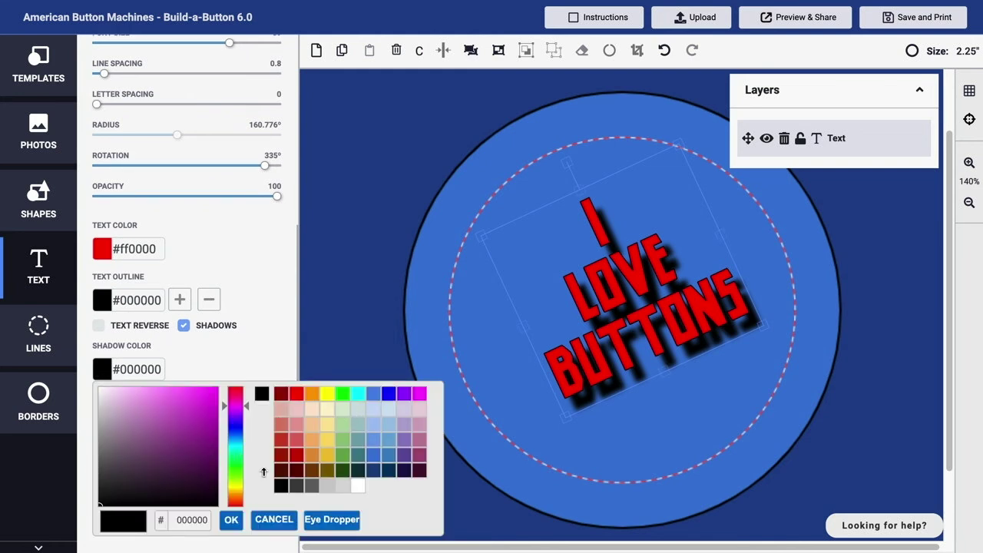
pyautogui.click(232, 521)
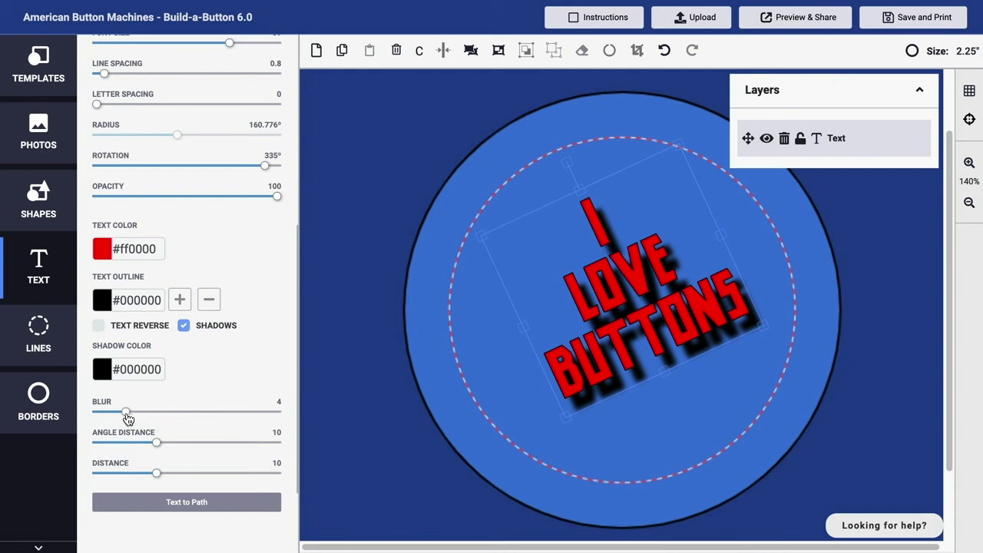
# Step: Set the text shadow's blur to 7, its distance to 18 and its angle distance to 21
pyautogui.moveTo(126, 414); pyautogui.dragTo(149, 417)
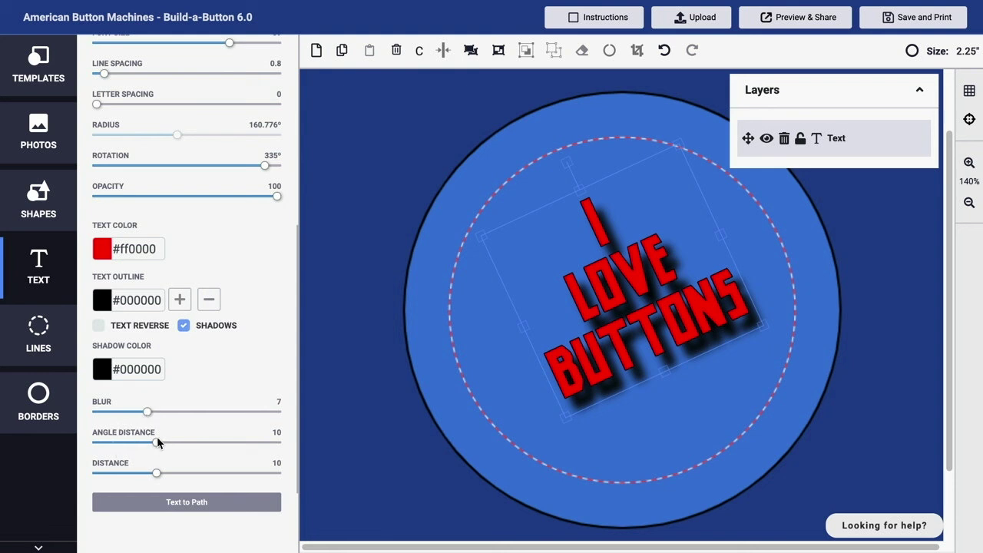
pyautogui.moveTo(158, 477); pyautogui.dragTo(206, 477)
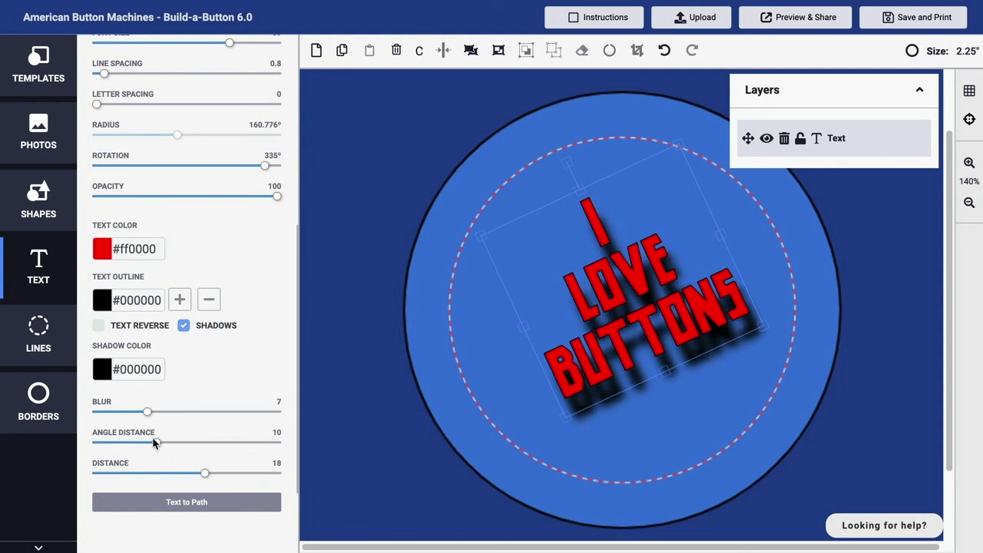
pyautogui.moveTo(155, 441); pyautogui.dragTo(222, 446)
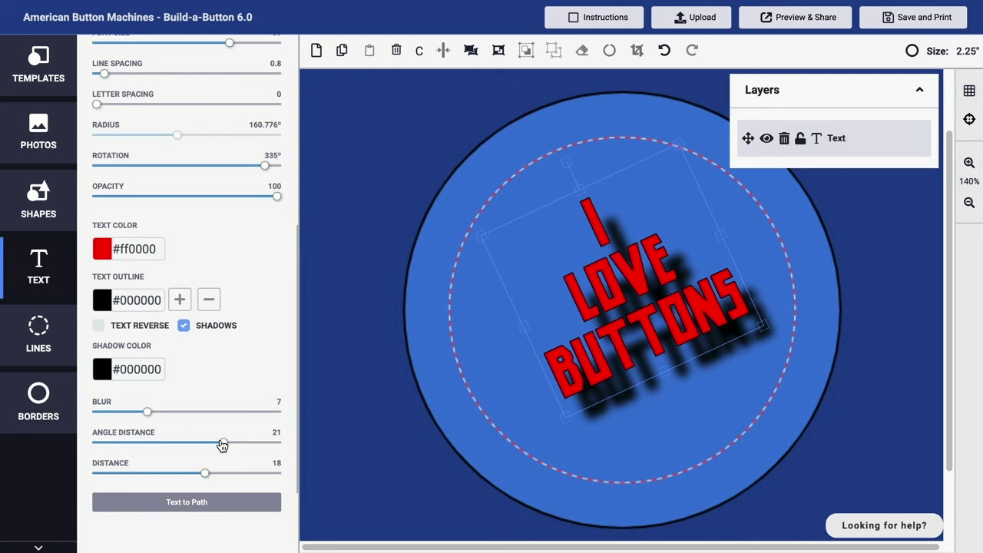
pyautogui.scroll(5, 221, 445)
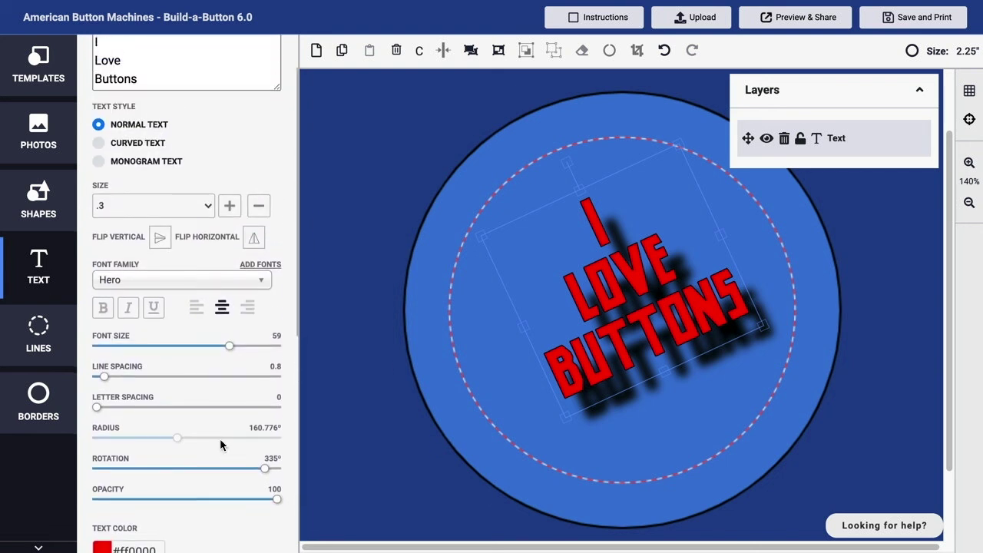